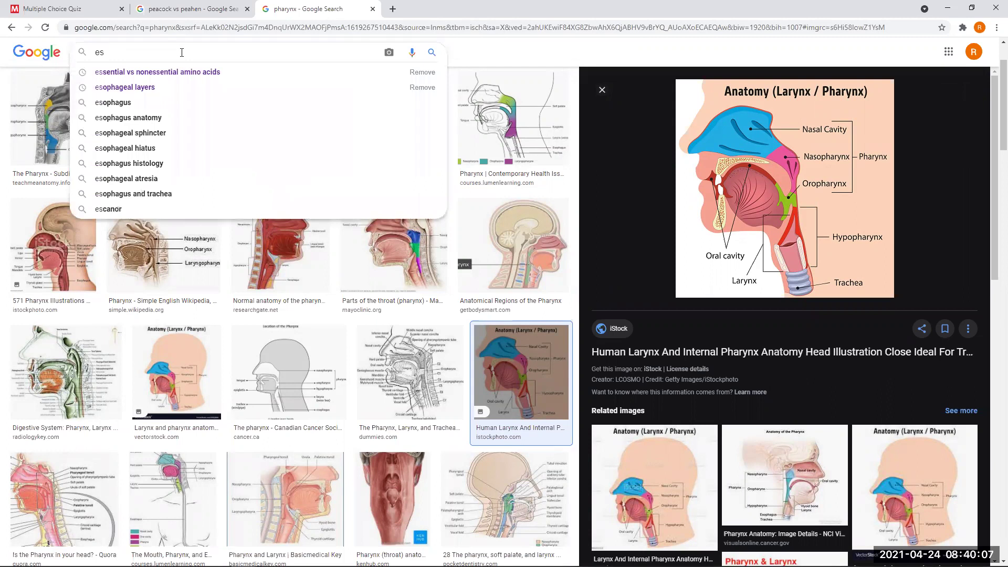
Search images for "esophogeal sphincter" and view the Hiatal Hernia, MSD Manuals esophagus overview and MedlinePlus stomach diagrams.
{"action": "type", "text": "ophogeal"}
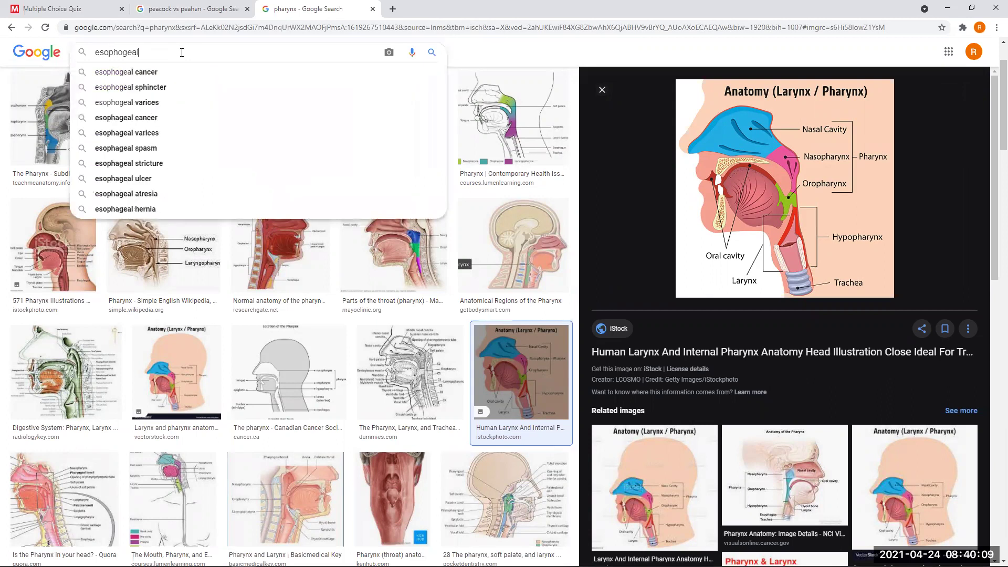
{"action": "type", "text": " sphincter"}
{"action": "key", "text": "Return"}
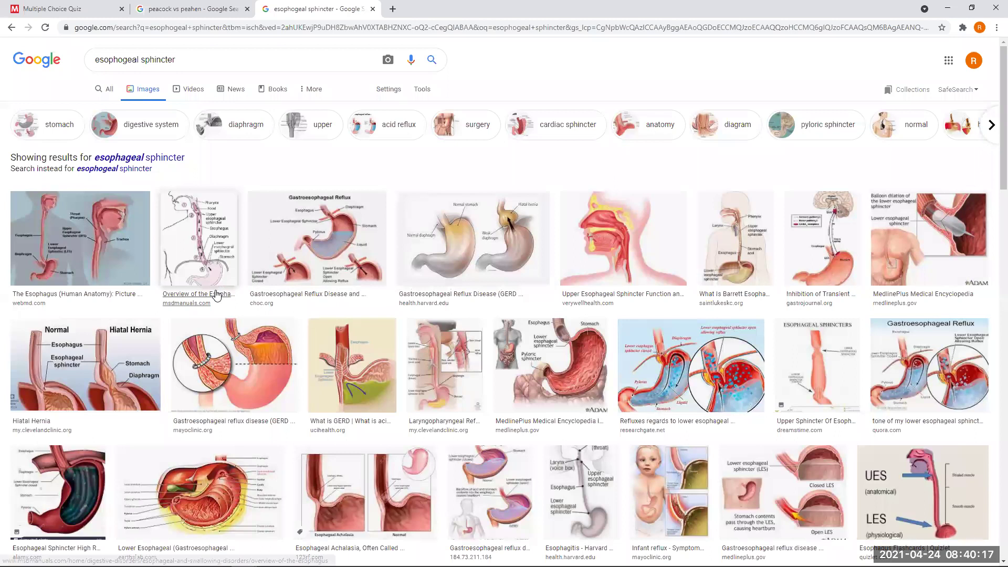
{"action": "left_click", "coordinate": [88, 391]}
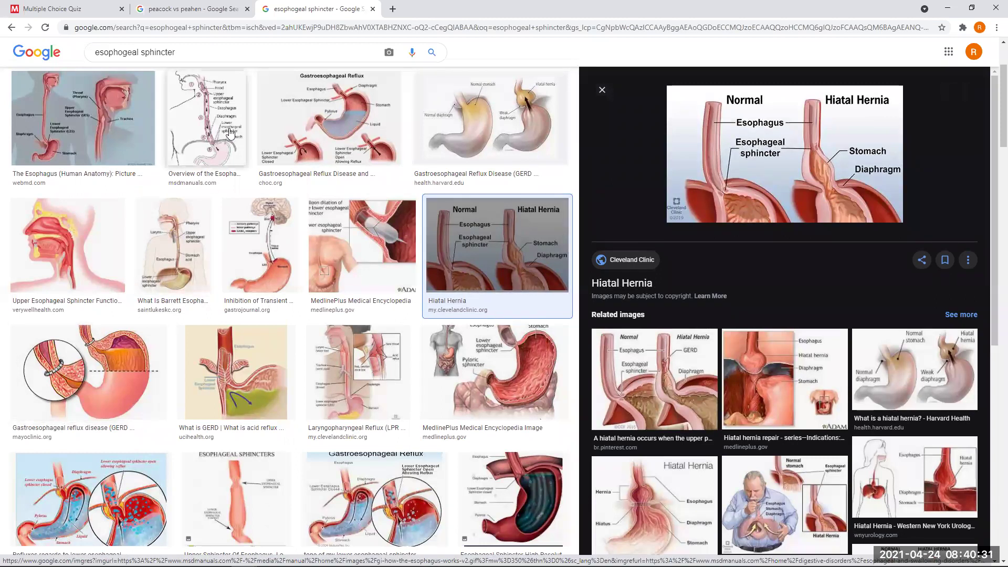
{"action": "left_click", "coordinate": [213, 130]}
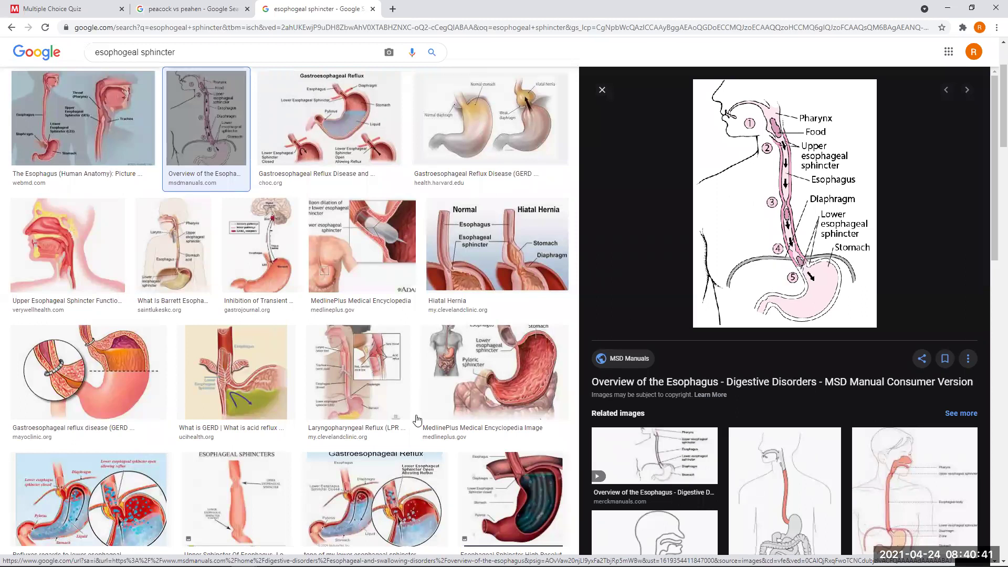
{"action": "left_click", "coordinate": [487, 395]}
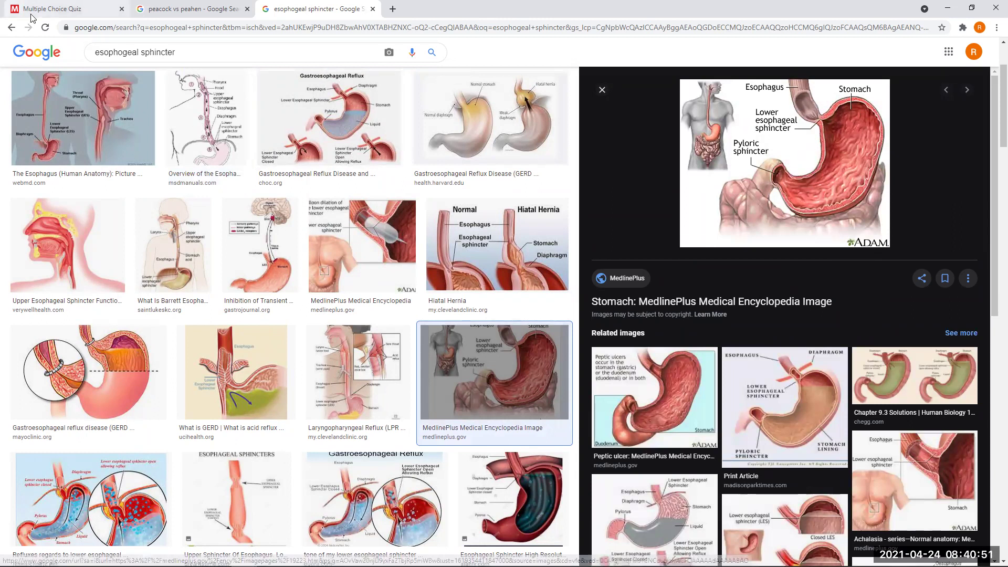
Return to the quiz and answer question 13 with gastrin, 14 with secretin and CCK, and 15 with True.
{"action": "left_click", "coordinate": [103, 18]}
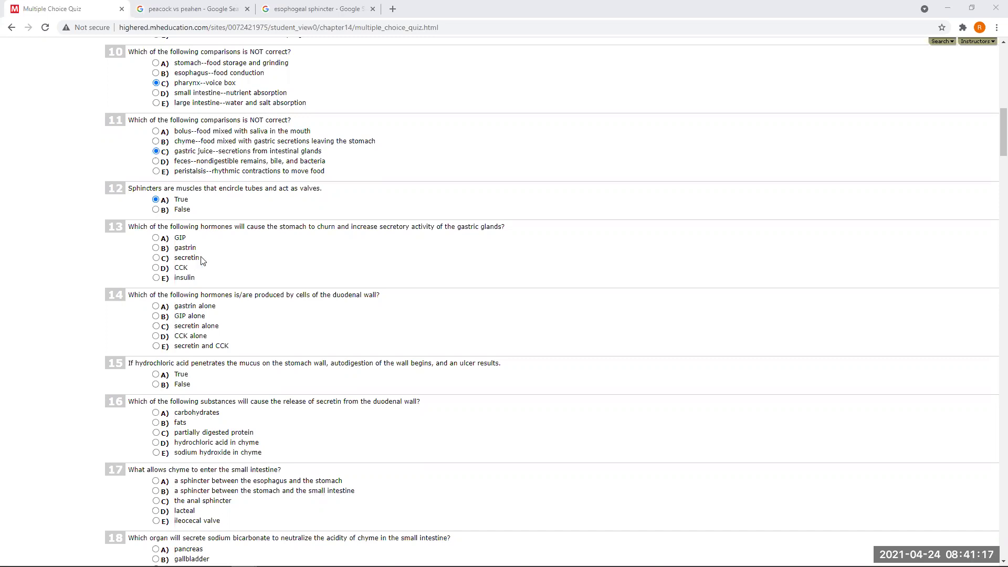
{"action": "scroll", "coordinate": [259, 277], "scroll_direction": "down", "scroll_amount": 2}
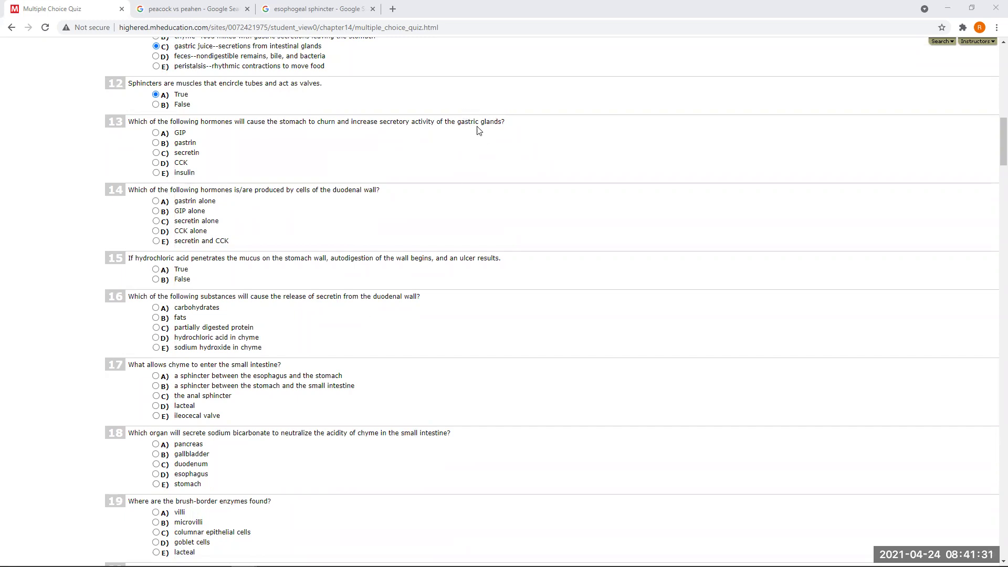
{"action": "left_click", "coordinate": [155, 143]}
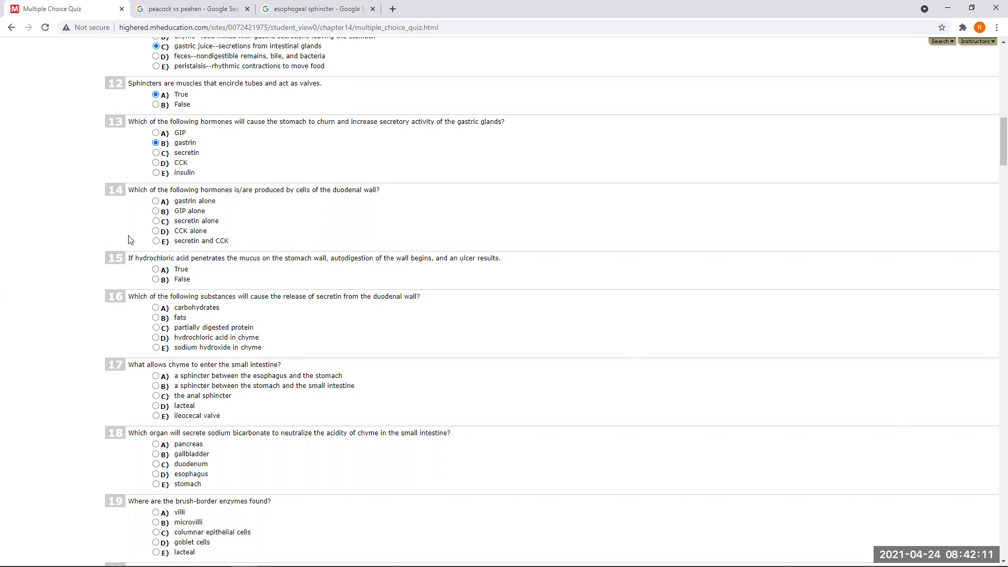
{"action": "left_click", "coordinate": [156, 241]}
{"action": "left_click", "coordinate": [156, 270]}
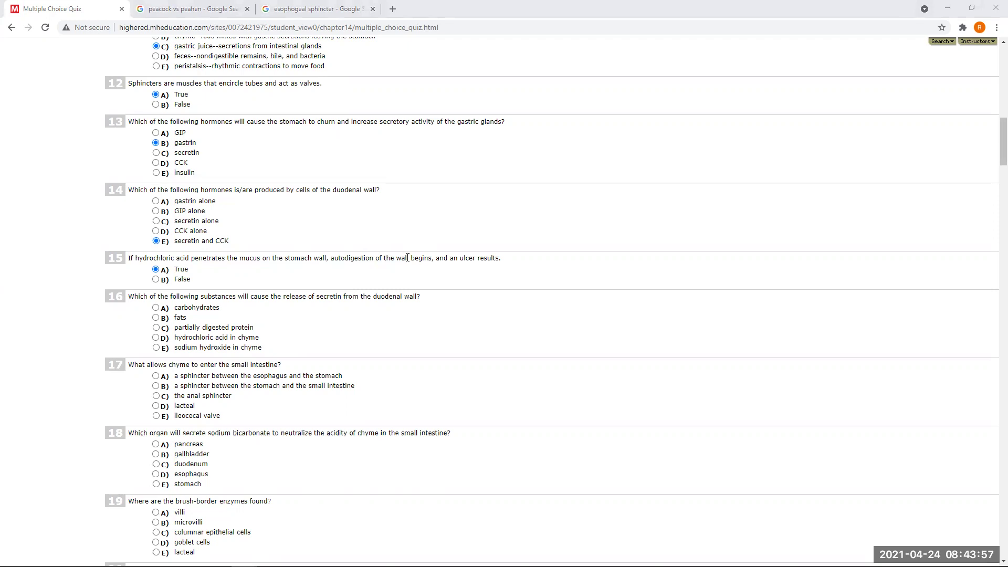
Answer question 16 with hydrochloric acid in chyme and question 17 with a sphincter between the stomach and the small intestine.
{"action": "scroll", "coordinate": [408, 261], "scroll_direction": "down", "scroll_amount": 3}
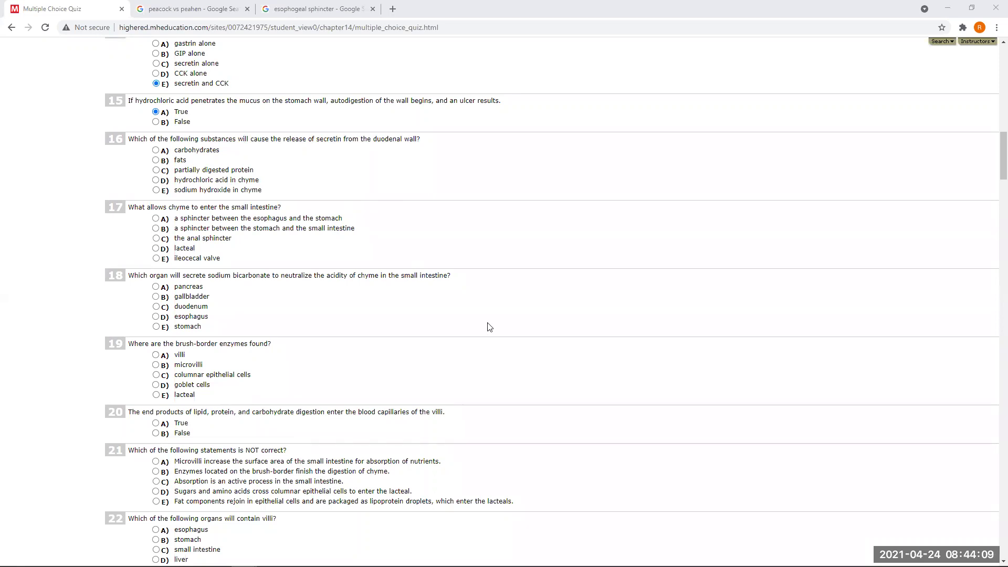
{"action": "left_click", "coordinate": [156, 180]}
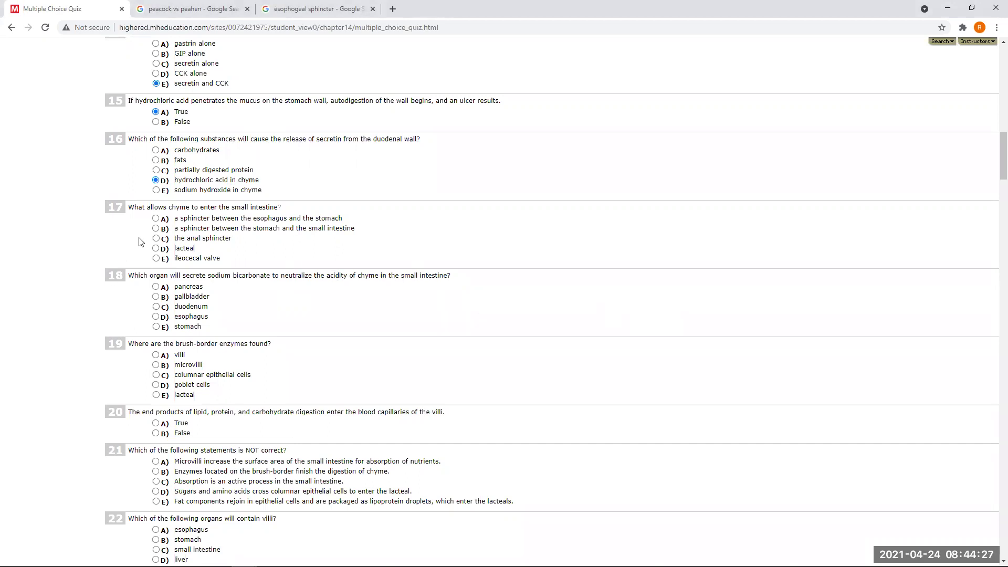
{"action": "left_click", "coordinate": [156, 229]}
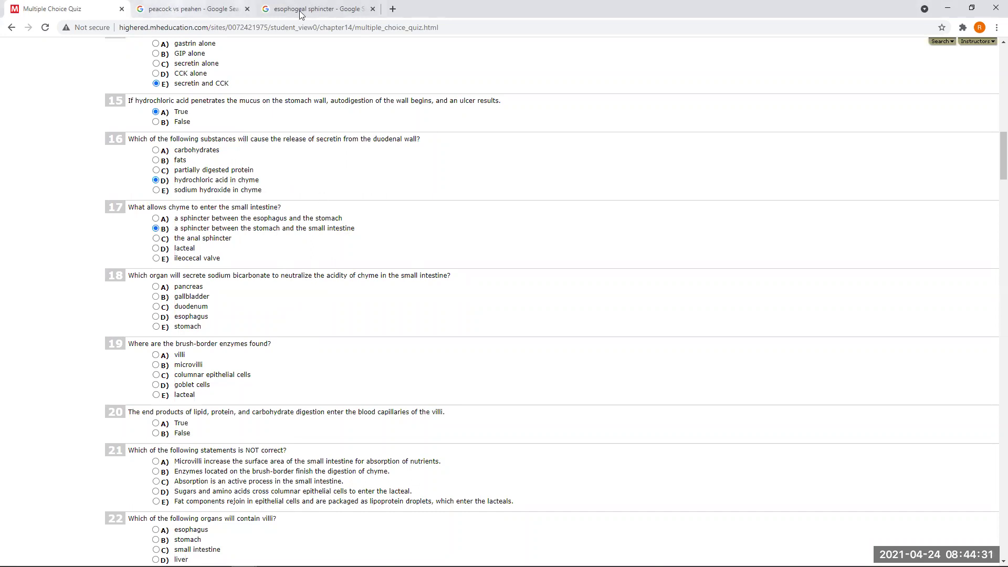
Review the MedlinePlus stomach sphincter diagram again and return to the multiple choice quiz.
{"action": "left_click", "coordinate": [334, 11]}
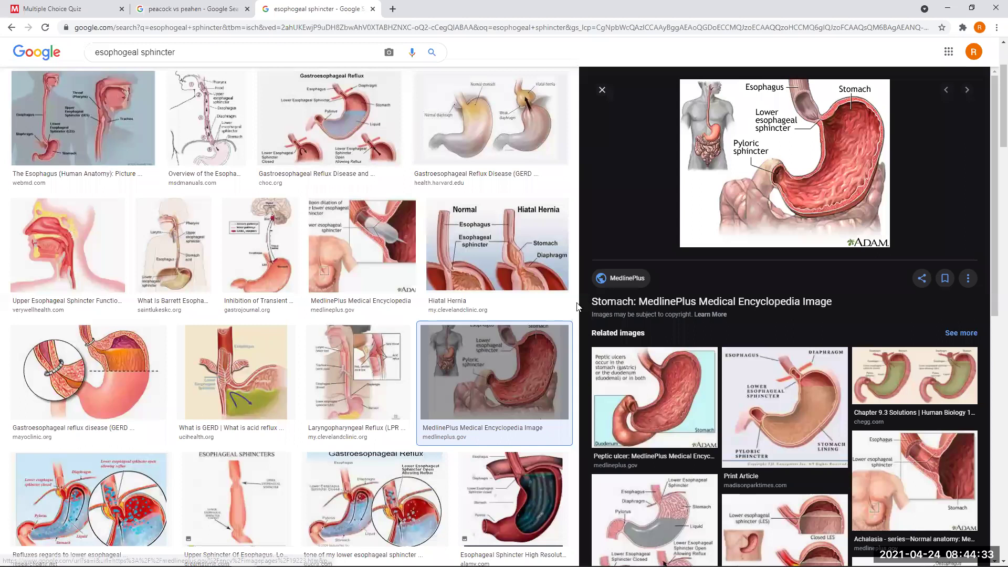
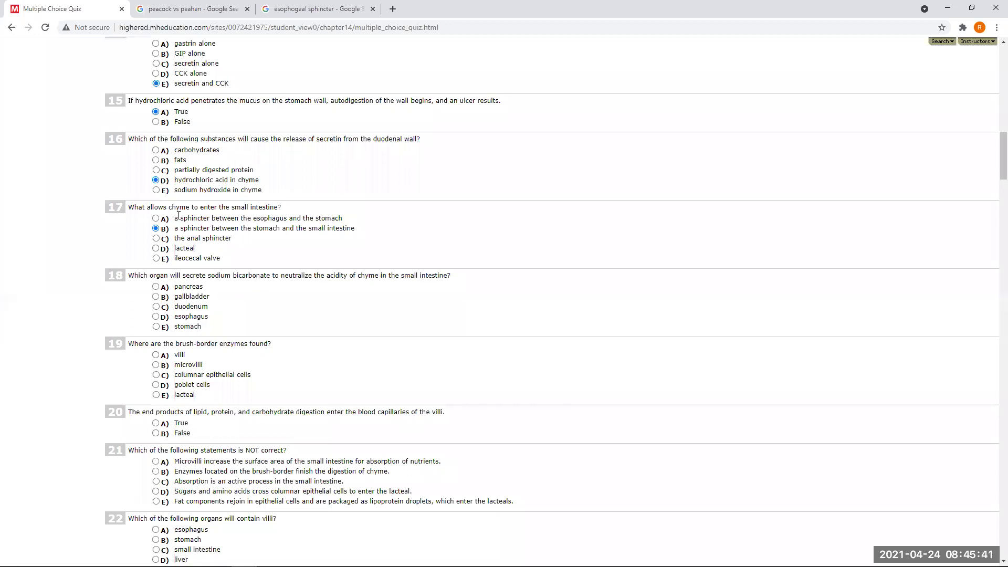
{"action": "left_click", "coordinate": [303, 10]}
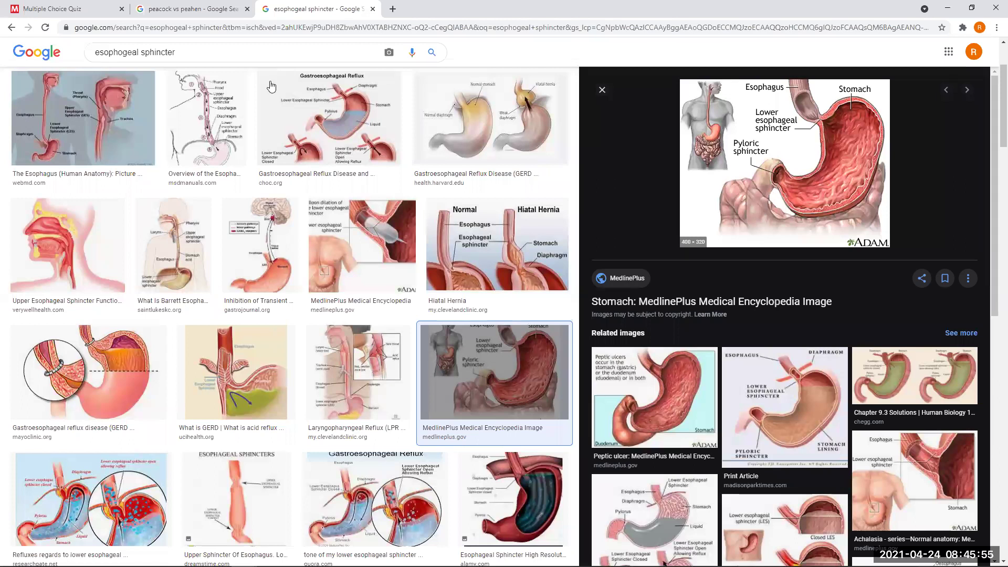
{"action": "left_click", "coordinate": [100, 6]}
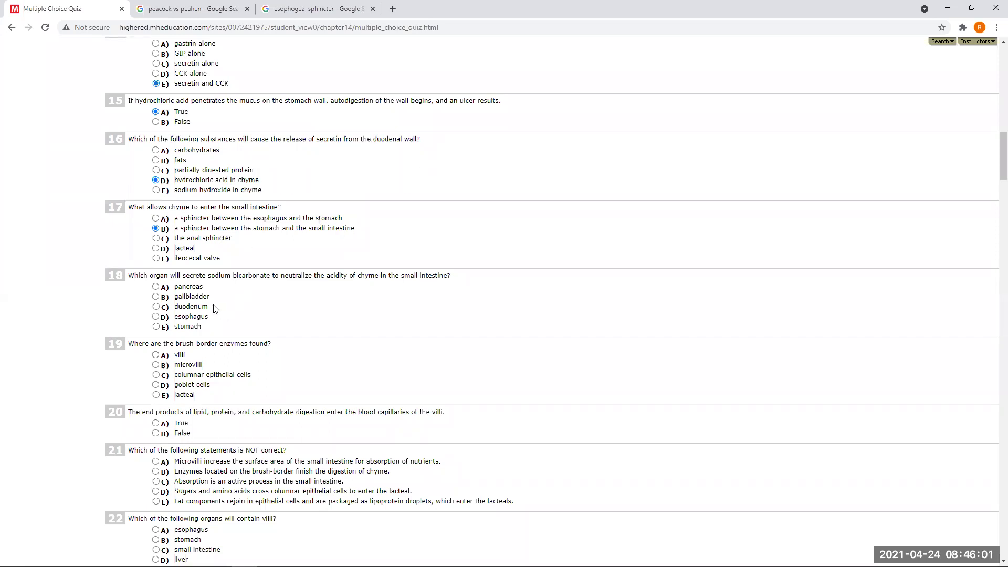
Answer quiz question 18 with pancreas and question 20 with True.
{"action": "scroll", "coordinate": [199, 288], "scroll_direction": "down", "scroll_amount": 2}
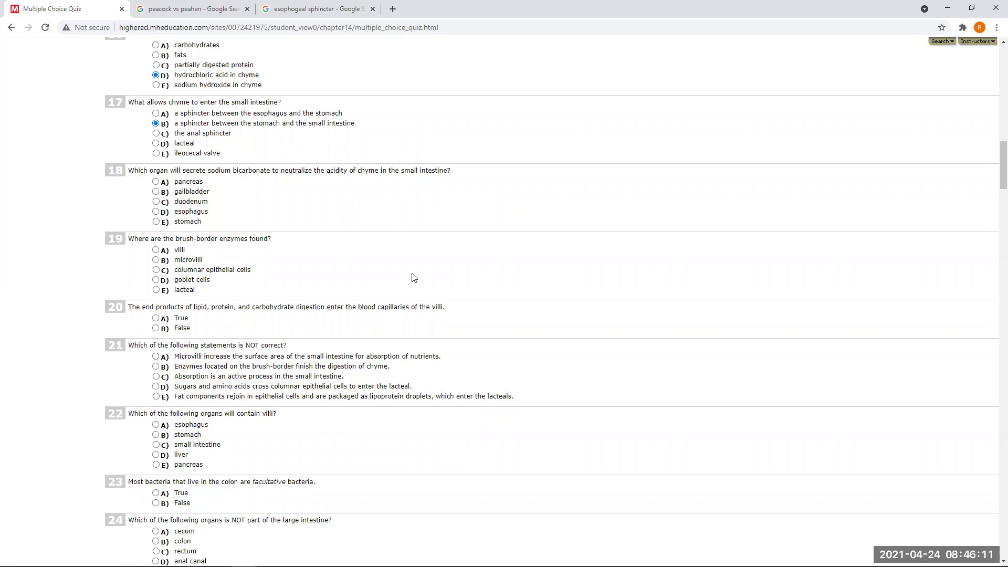
{"action": "left_click", "coordinate": [156, 182]}
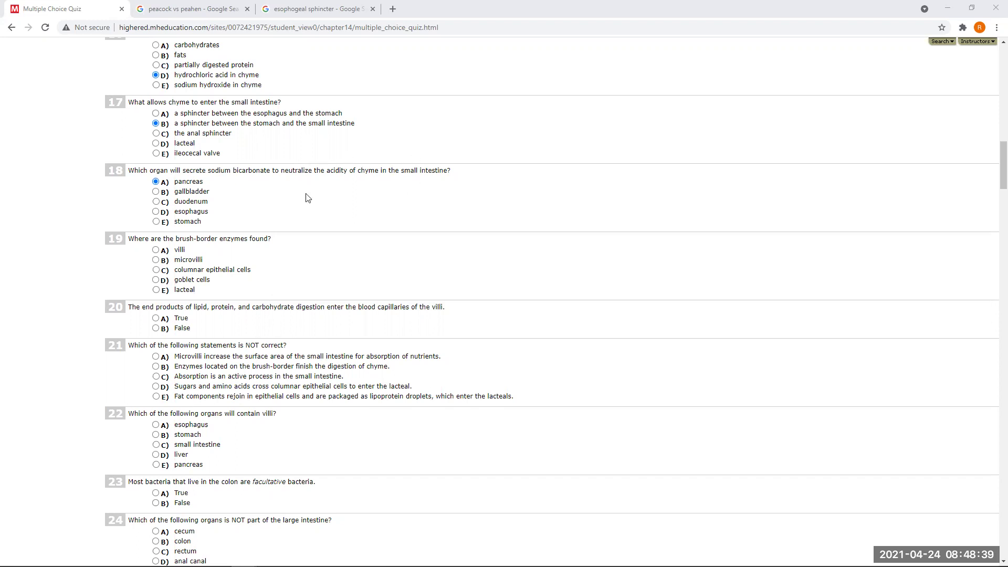
{"action": "scroll", "coordinate": [246, 247], "scroll_direction": "down", "scroll_amount": 2}
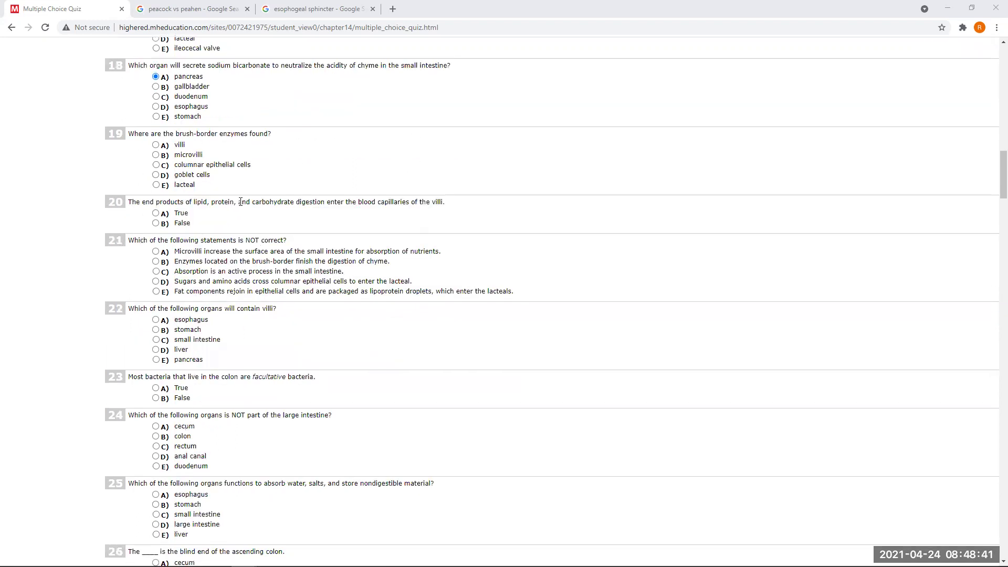
{"action": "scroll", "coordinate": [240, 201], "scroll_direction": "down", "scroll_amount": 1}
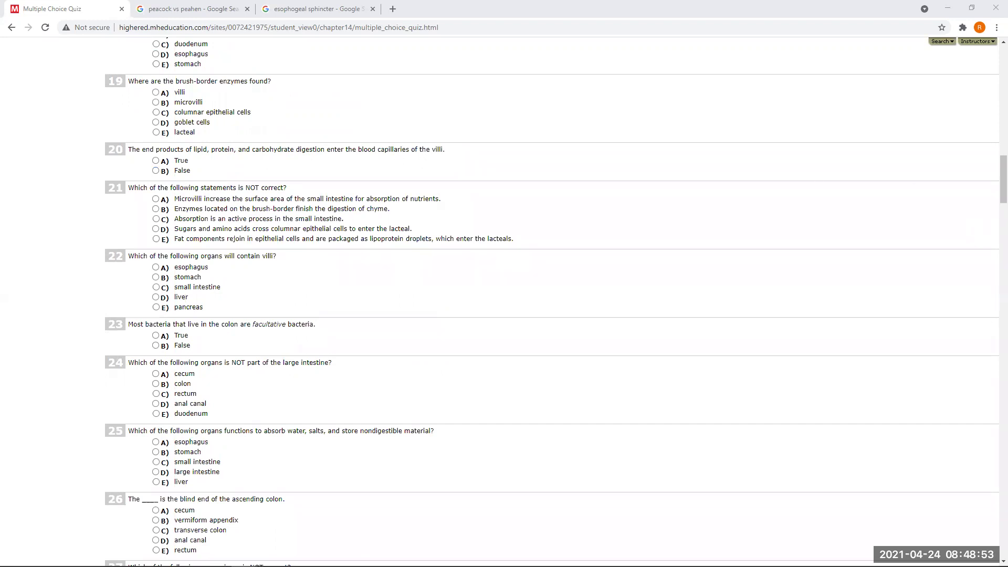
{"action": "left_click", "coordinate": [156, 161]}
Replace the peacock vs peahen image search with "lipid structure" and open the Wikipedia lipid diagram.
{"action": "left_click", "coordinate": [193, 9]}
{"action": "left_click", "coordinate": [181, 46]}
{"action": "key", "text": "ctrl+a"}
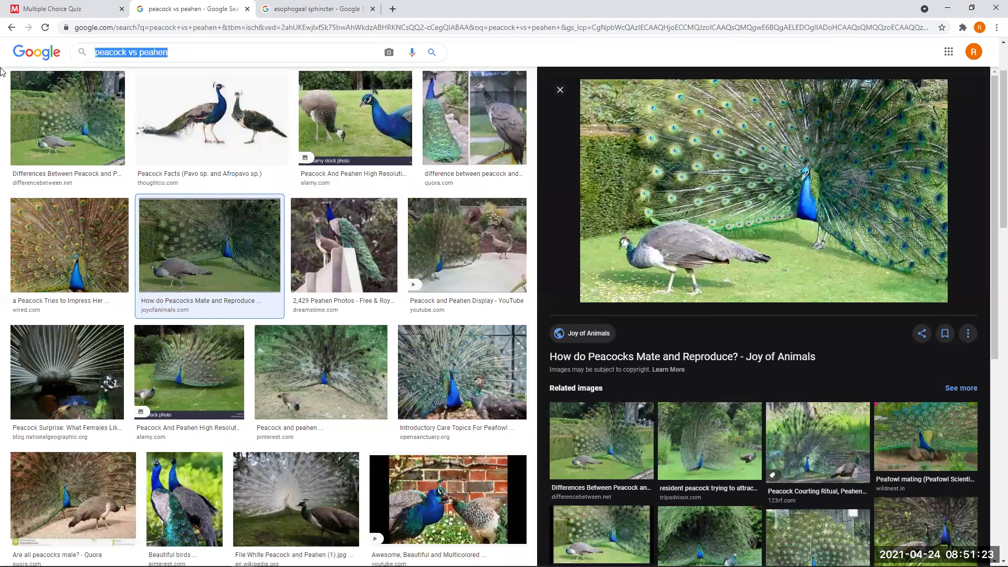
{"action": "type", "text": "lipoid"}
{"action": "key", "text": "BackSpace"}
{"action": "key", "text": "BackSpace"}
{"action": "key", "text": "BackSpace"}
{"action": "type", "text": "id structure"}
{"action": "key", "text": "Return"}
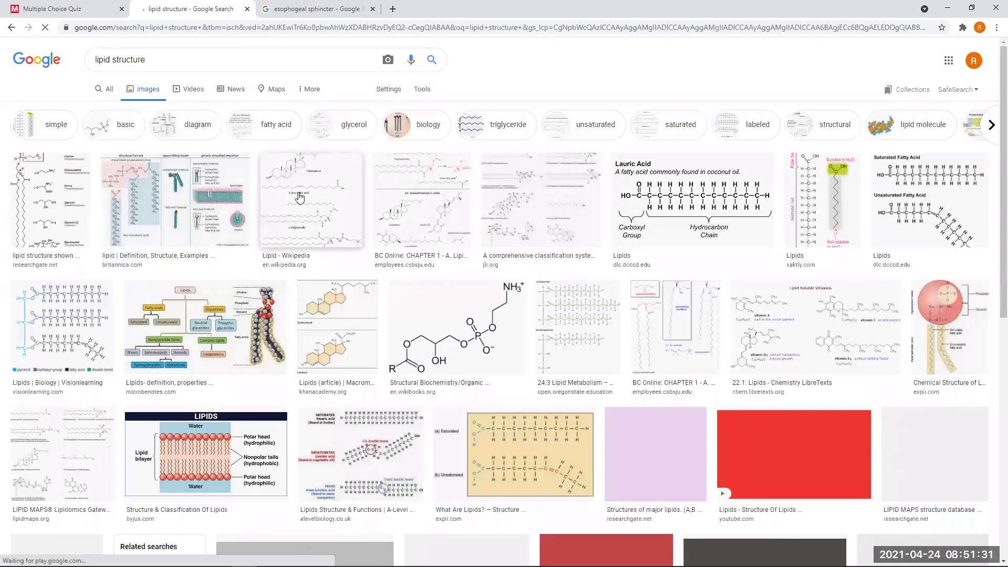
{"action": "left_click", "coordinate": [299, 198]}
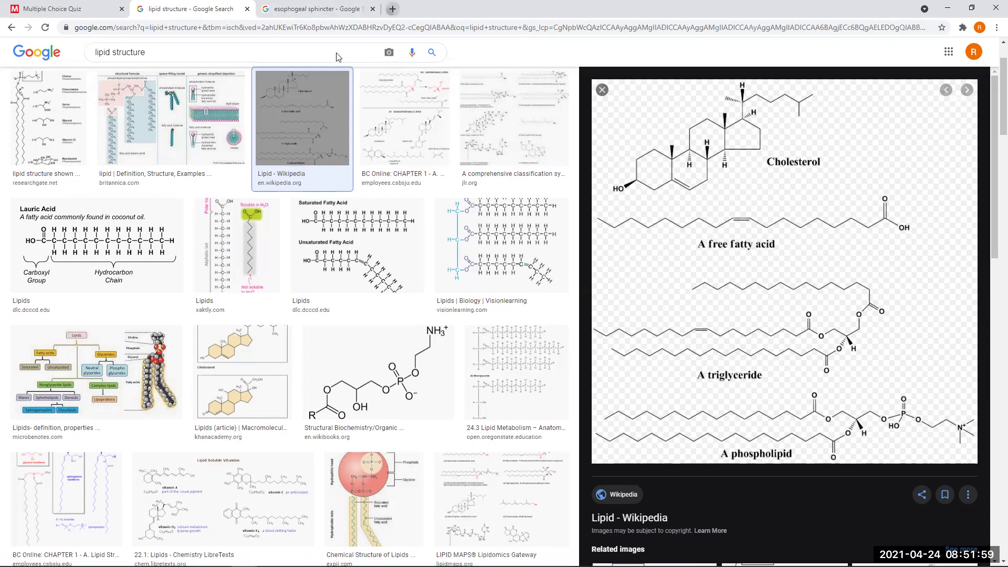
Search the web for "capillary width" in a new tab, then review the Wikipedia lipid diagram again.
{"action": "left_click", "coordinate": [391, 9]}
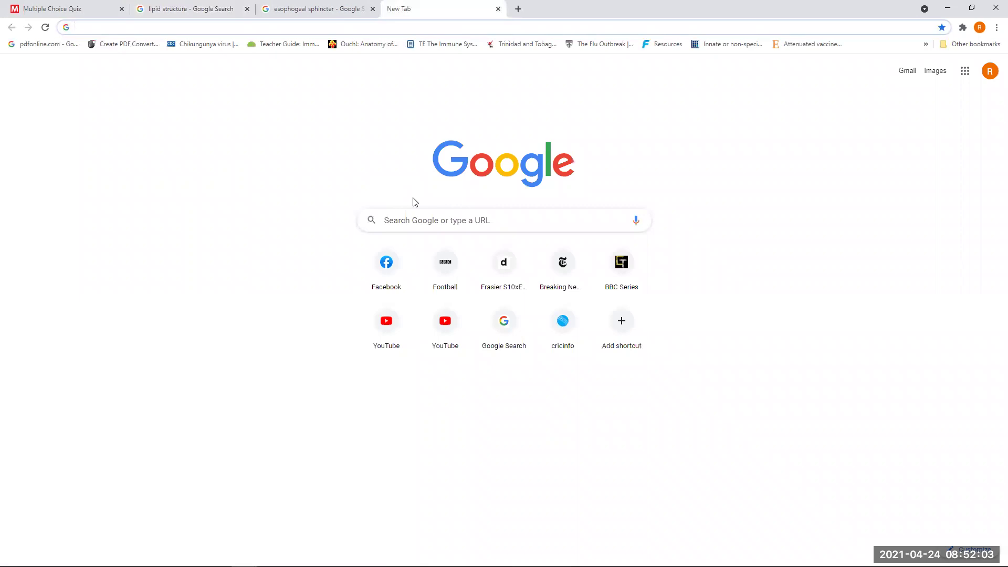
{"action": "left_click", "coordinate": [465, 224]}
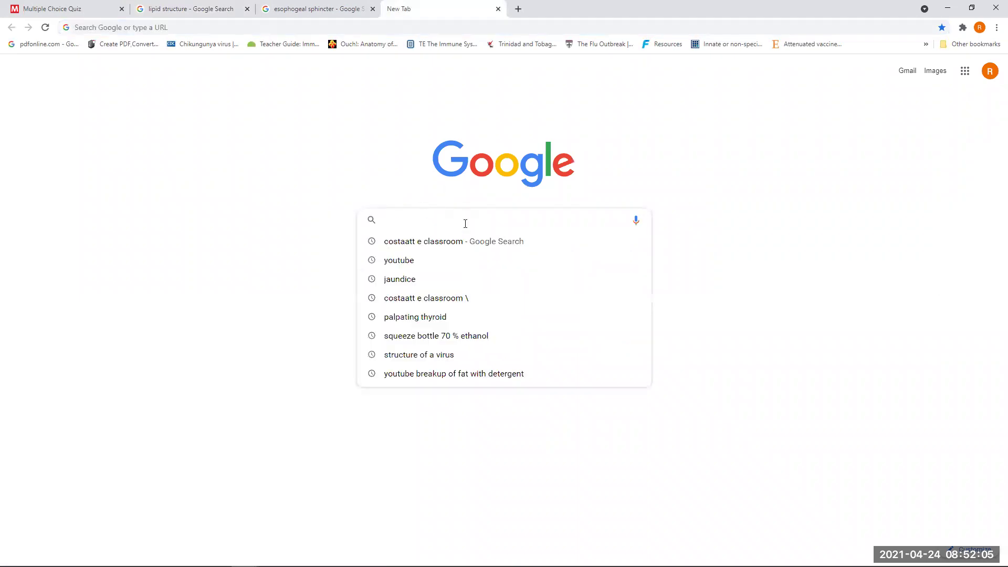
{"action": "type", "text": "capillar"}
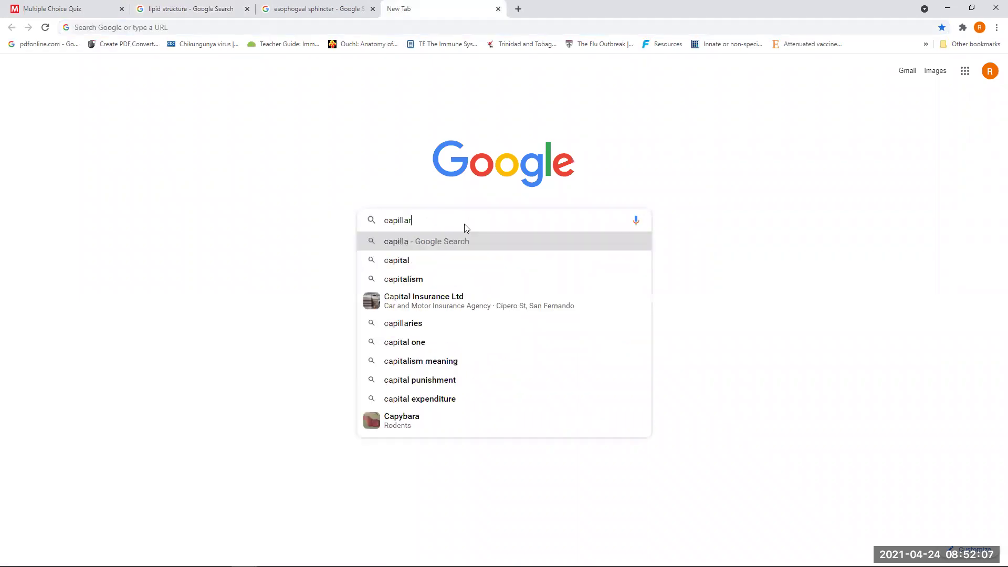
{"action": "type", "text": "y width"}
{"action": "key", "text": "Return"}
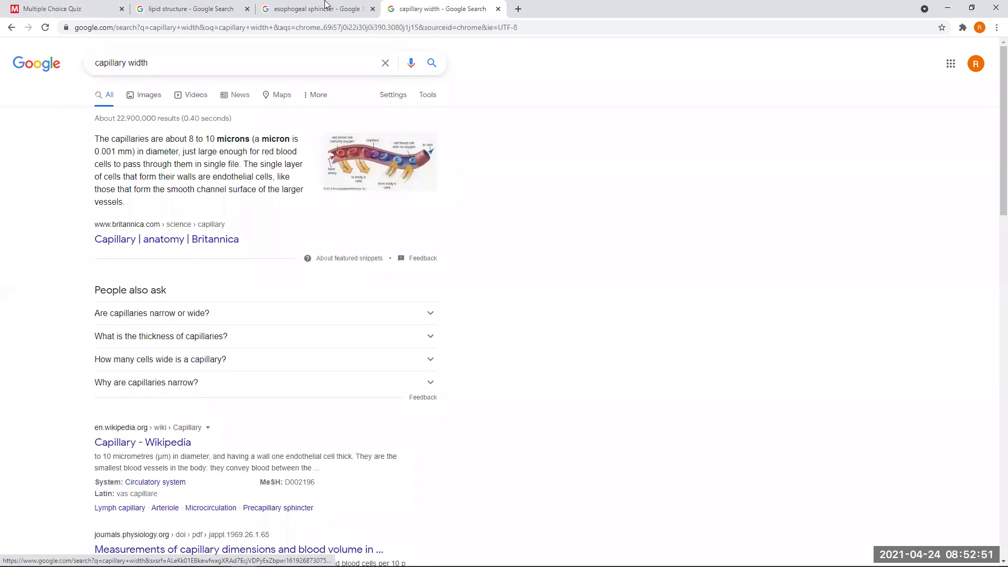
{"action": "left_click", "coordinate": [191, 10]}
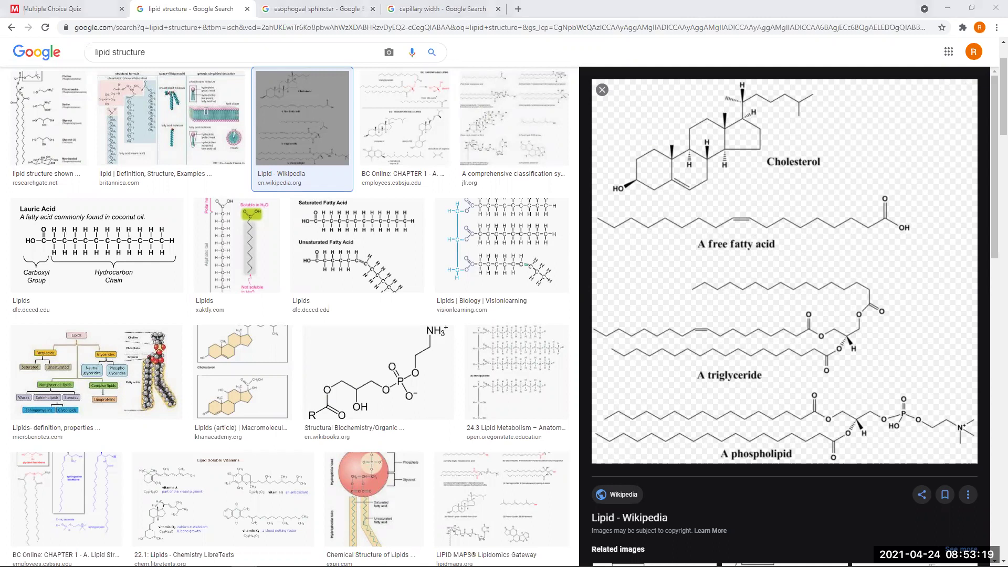
{"action": "mouse_move", "coordinate": [849, 206]}
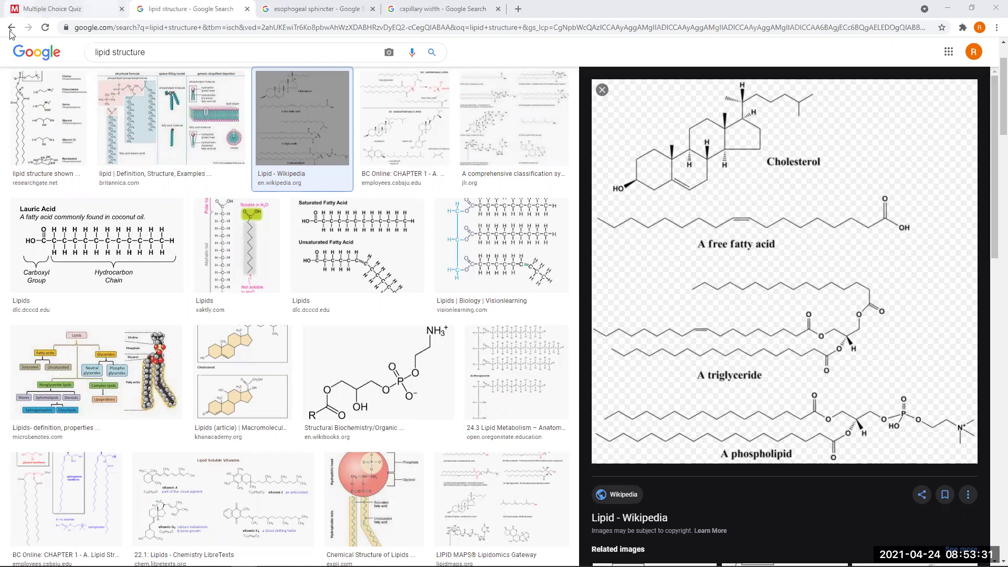
Return to the quiz and answer question 22, on which organ contains villi, with small intestine.
{"action": "left_click", "coordinate": [45, 9]}
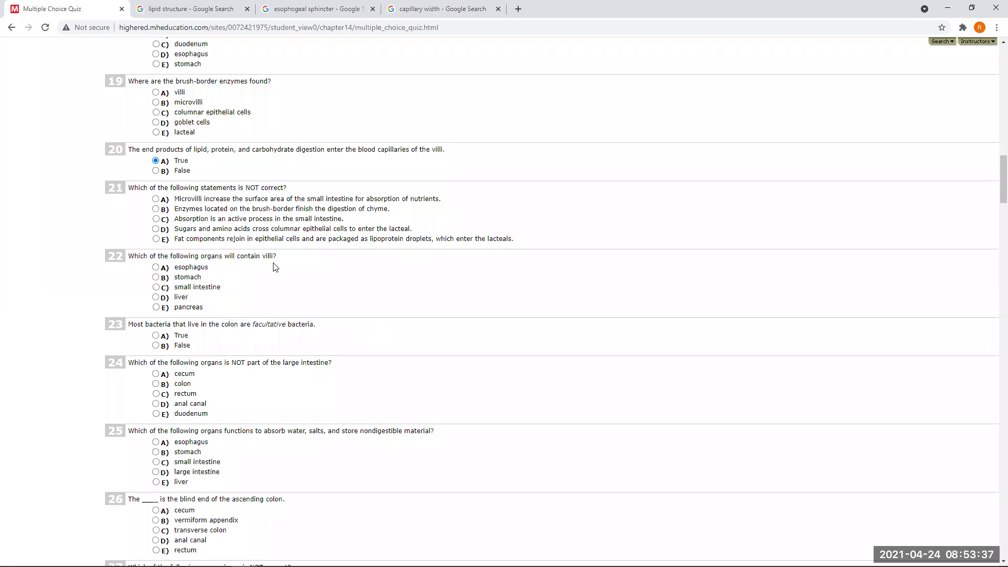
{"action": "scroll", "coordinate": [273, 267], "scroll_direction": "down", "scroll_amount": 1}
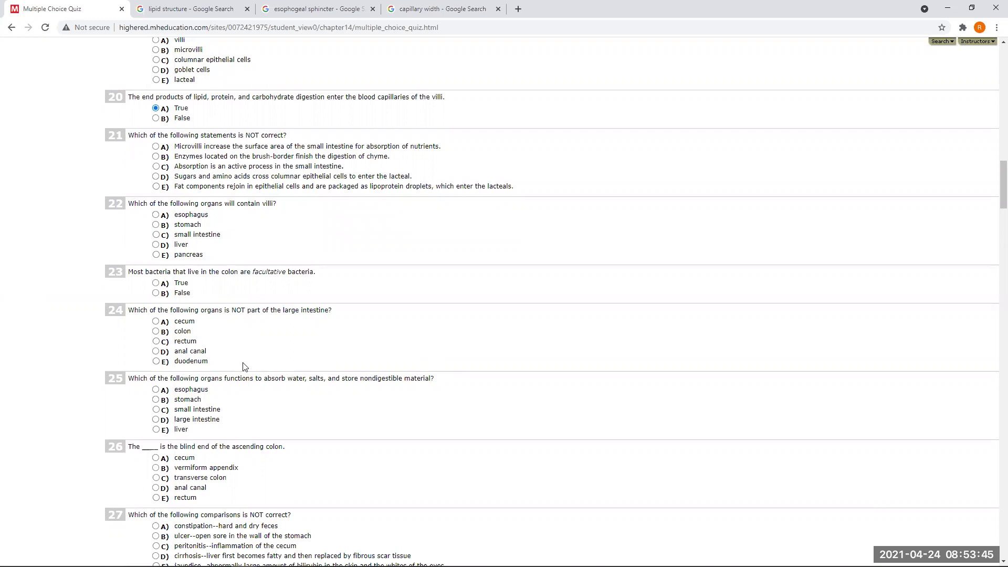
{"action": "left_click", "coordinate": [156, 235]}
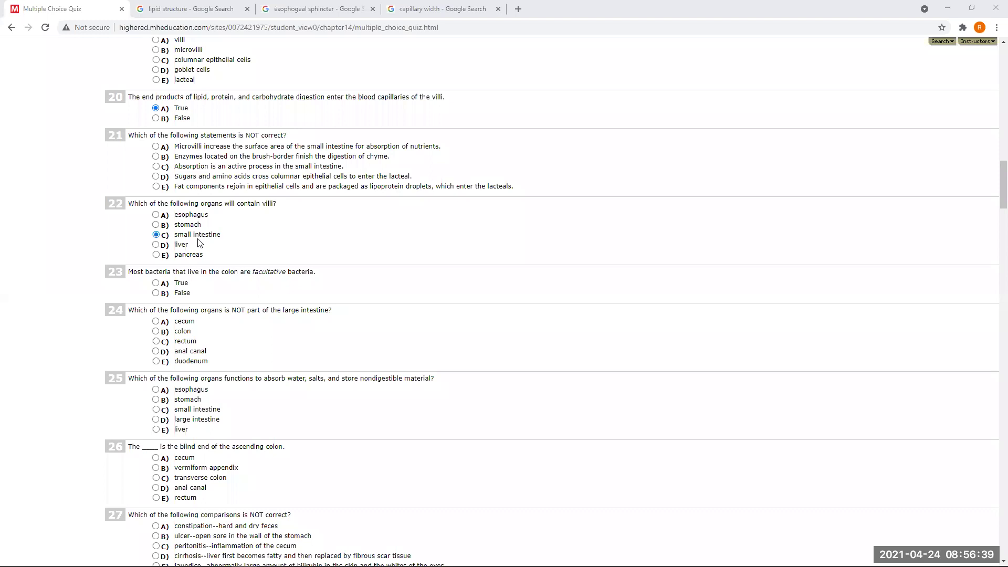
Replace the lipid structure image search with "villi surface area" and open the BioNinja Intestinal Villi diagram.
{"action": "left_click", "coordinate": [214, 9]}
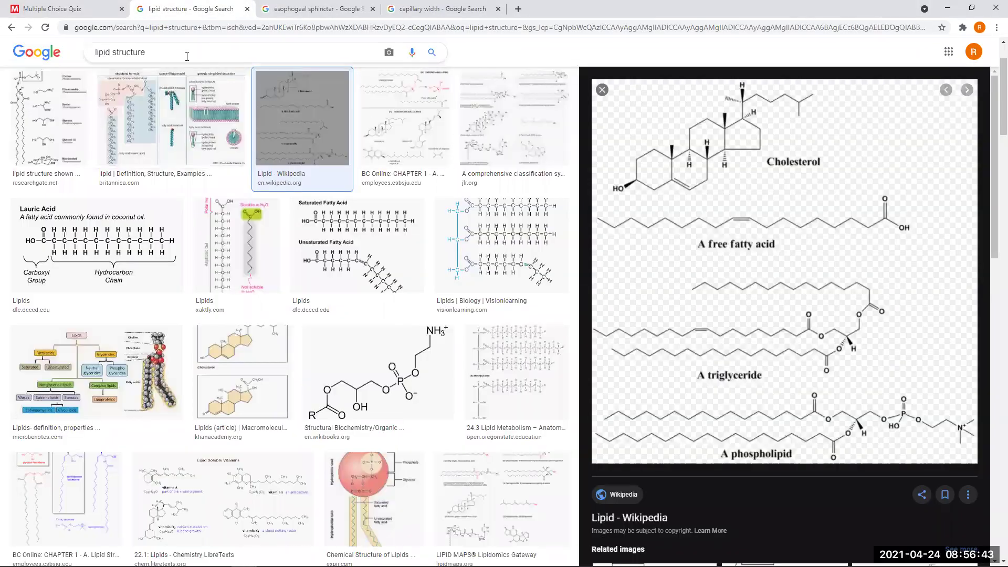
{"action": "triple_click", "coordinate": [187, 56]}
{"action": "type", "text": "villi surface"}
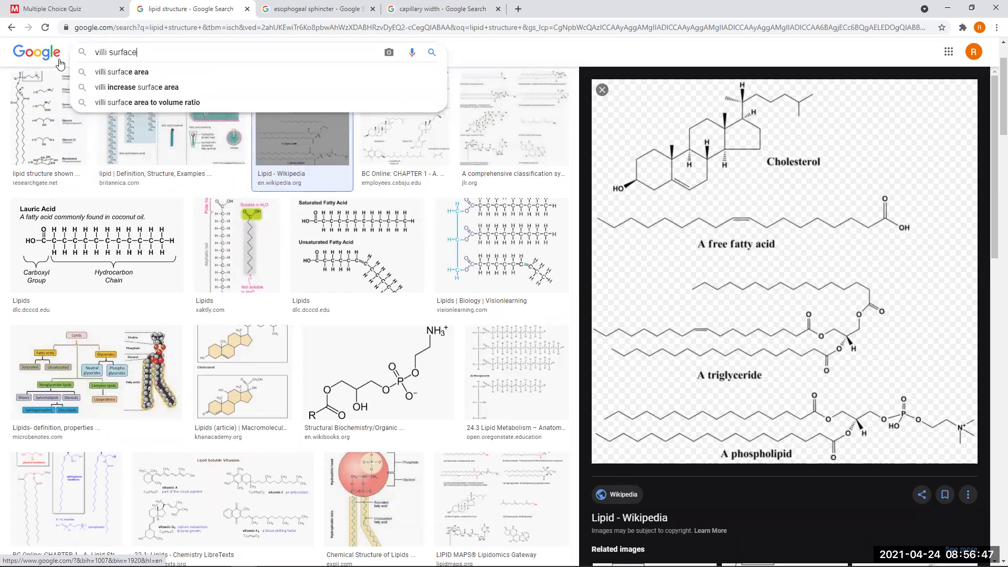
{"action": "type", "text": " area"}
{"action": "key", "text": "Return"}
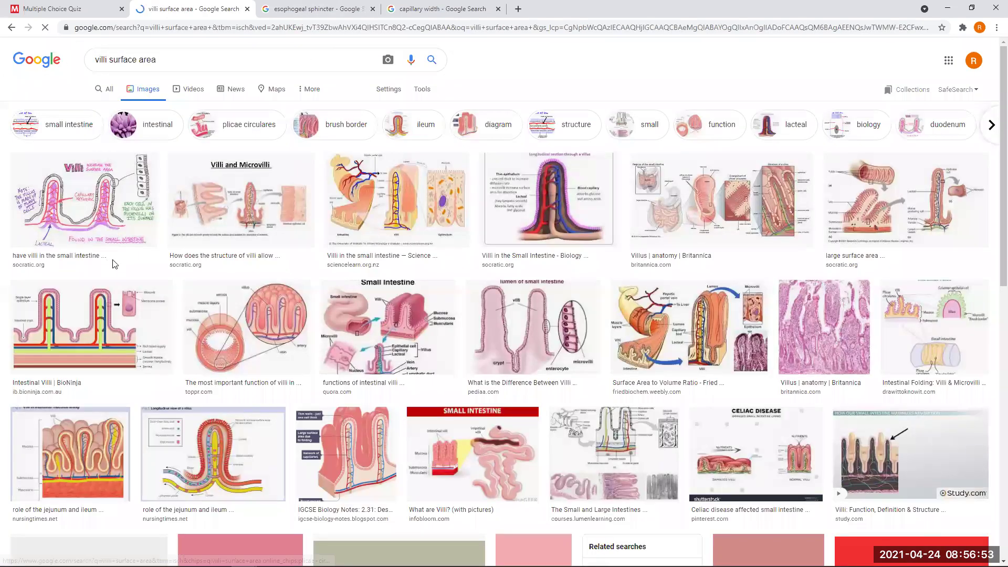
{"action": "left_click", "coordinate": [100, 350]}
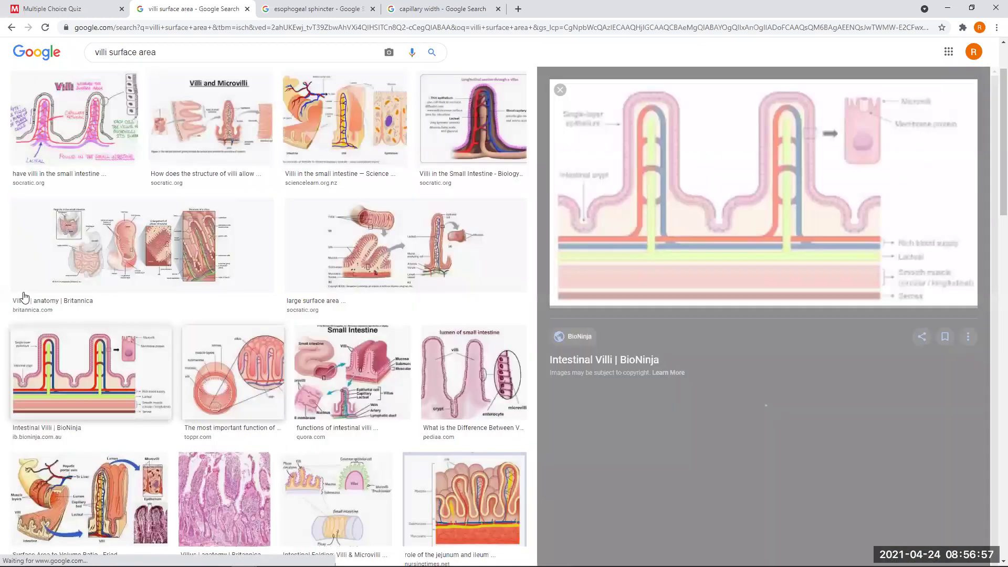